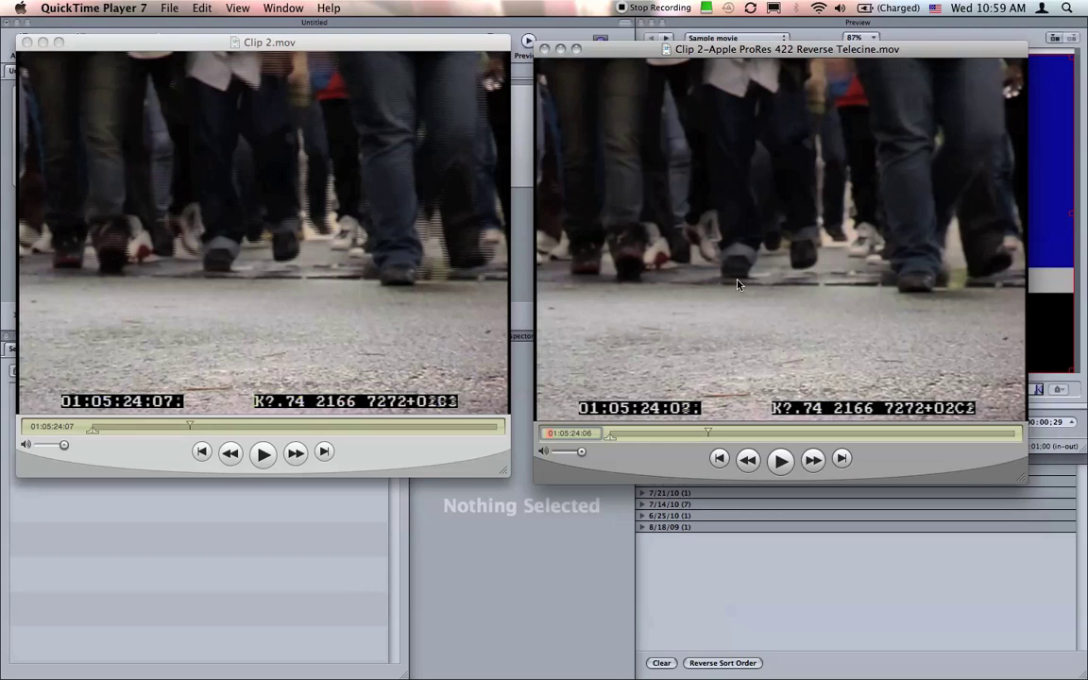
# - Switch from QuickTime Player 7 to Compressor after comparing the two clips
pyautogui.press('super+Tab')
pyautogui.press('super+Tab')
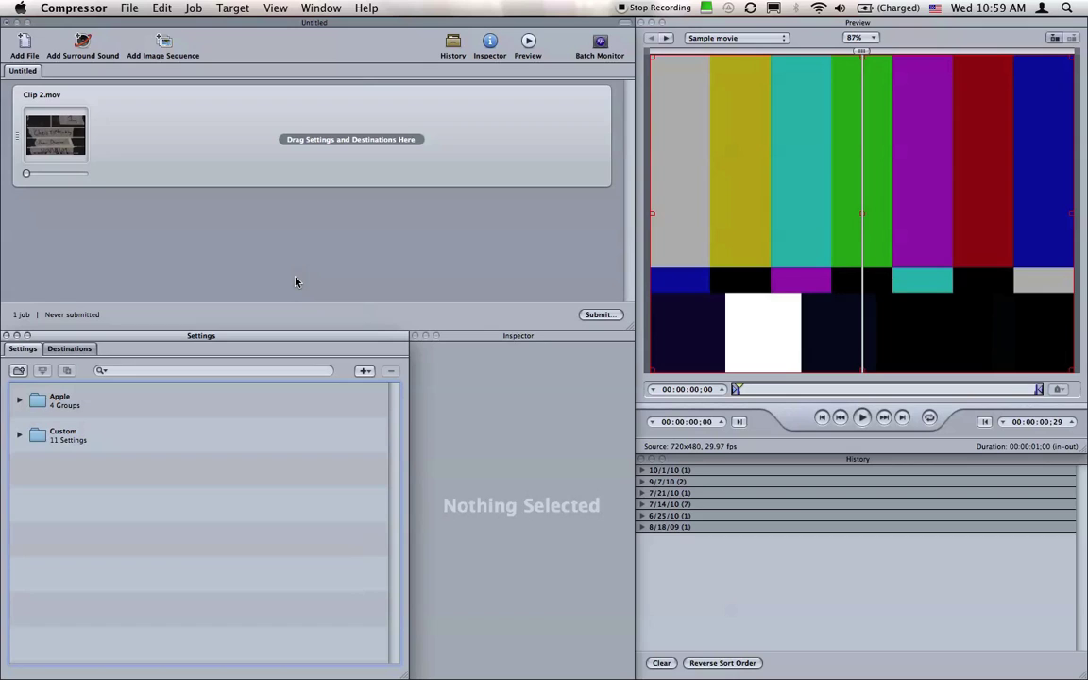
# - Filter the settings list by '422' and duplicate the Apple ProRes 422 setting
pyautogui.click(142, 371)
pyautogui.write('422')
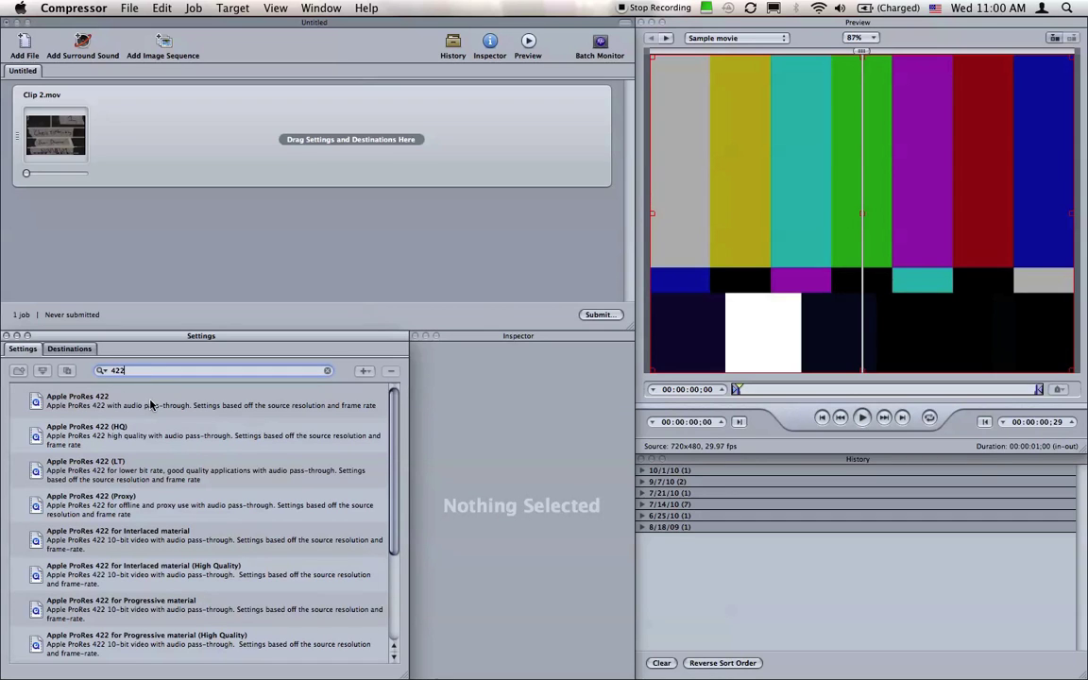
pyautogui.click(151, 404)
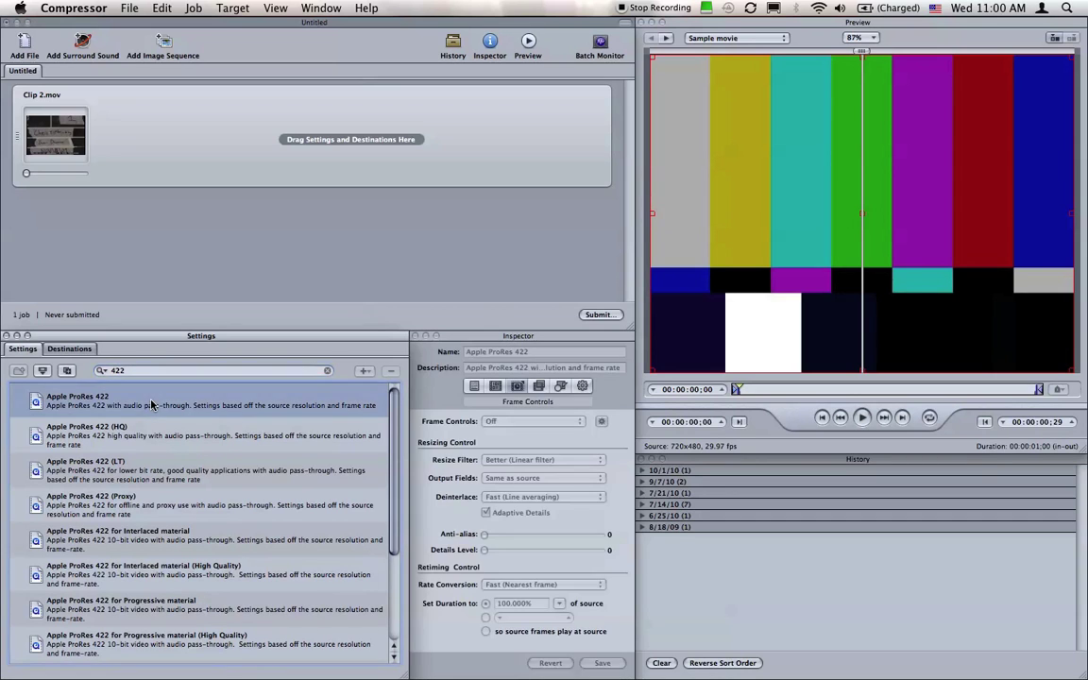
pyautogui.click(65, 371)
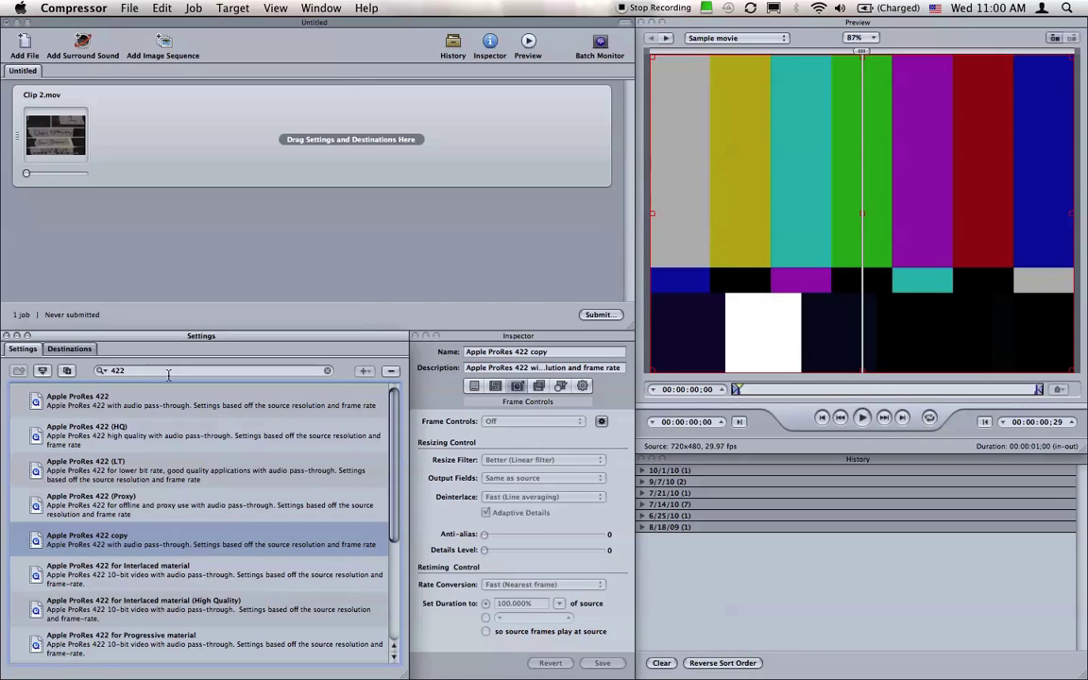
# - Rename 'Apple ProRes 422 copy' in the Custom folder to 'Reverse Telecine'
pyautogui.click(328, 371)
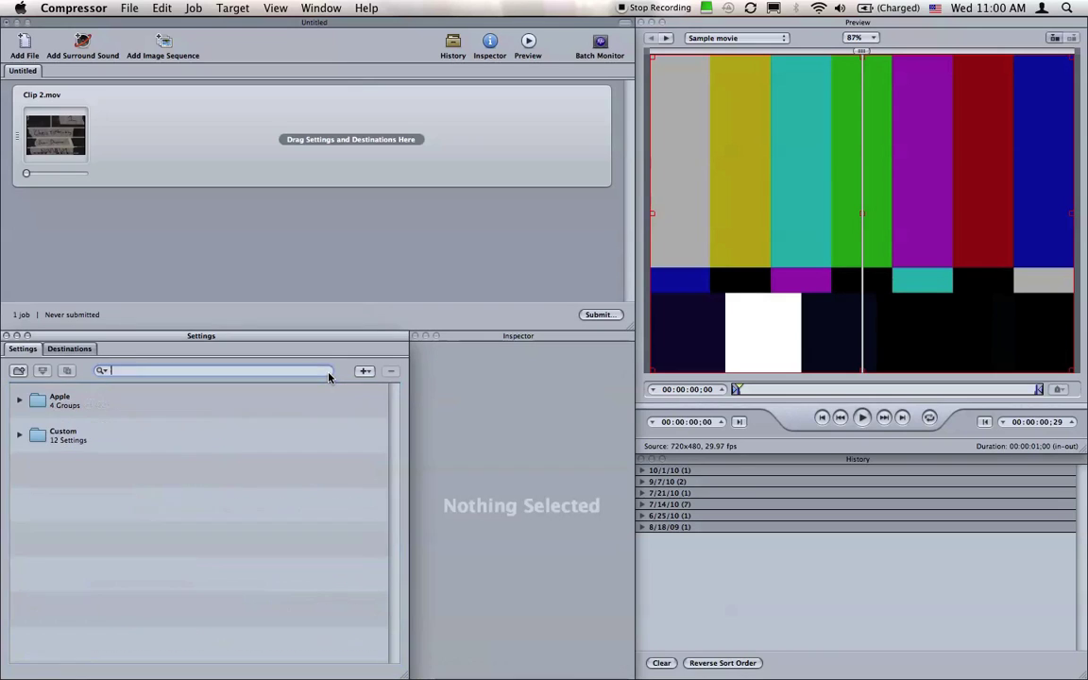
pyautogui.click(20, 436)
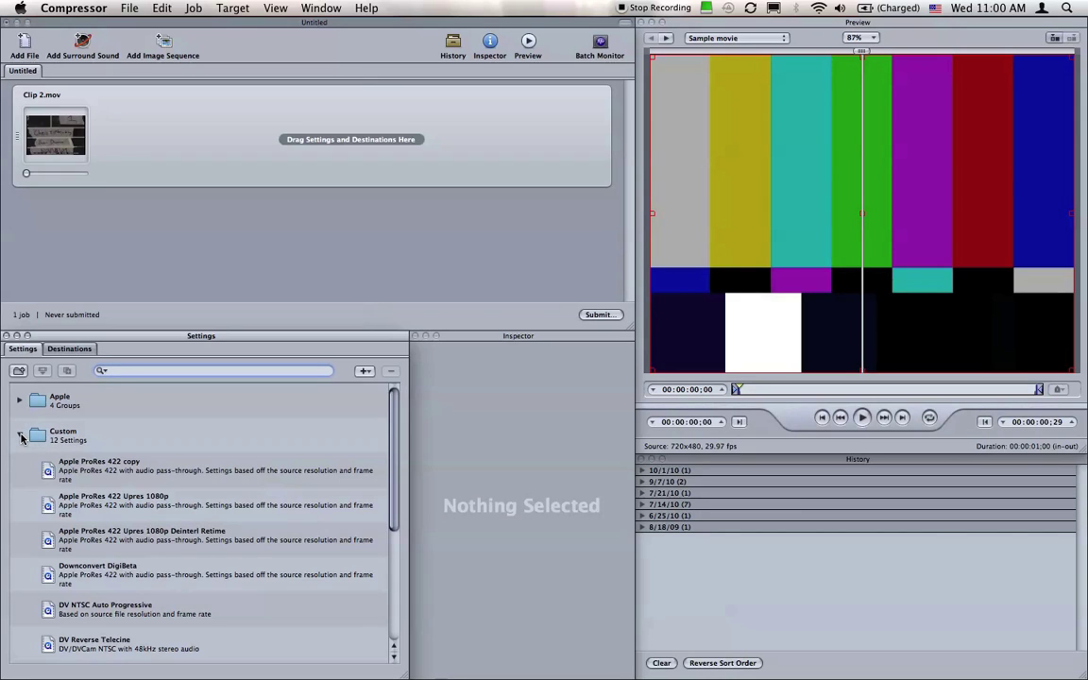
pyautogui.click(80, 464)
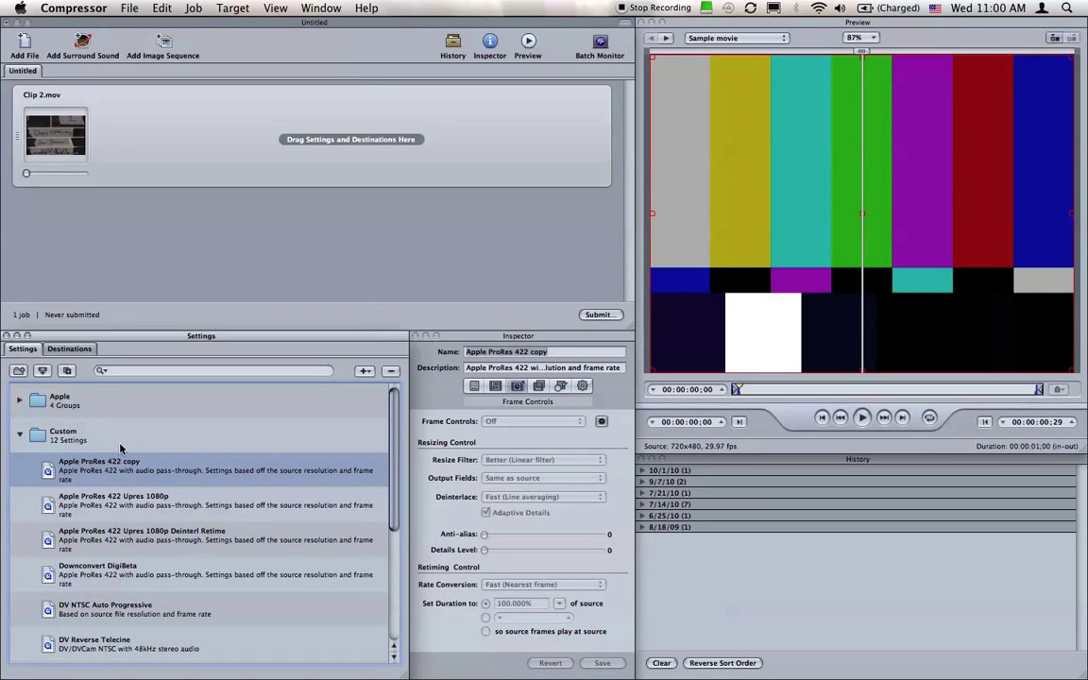
pyautogui.click(506, 337)
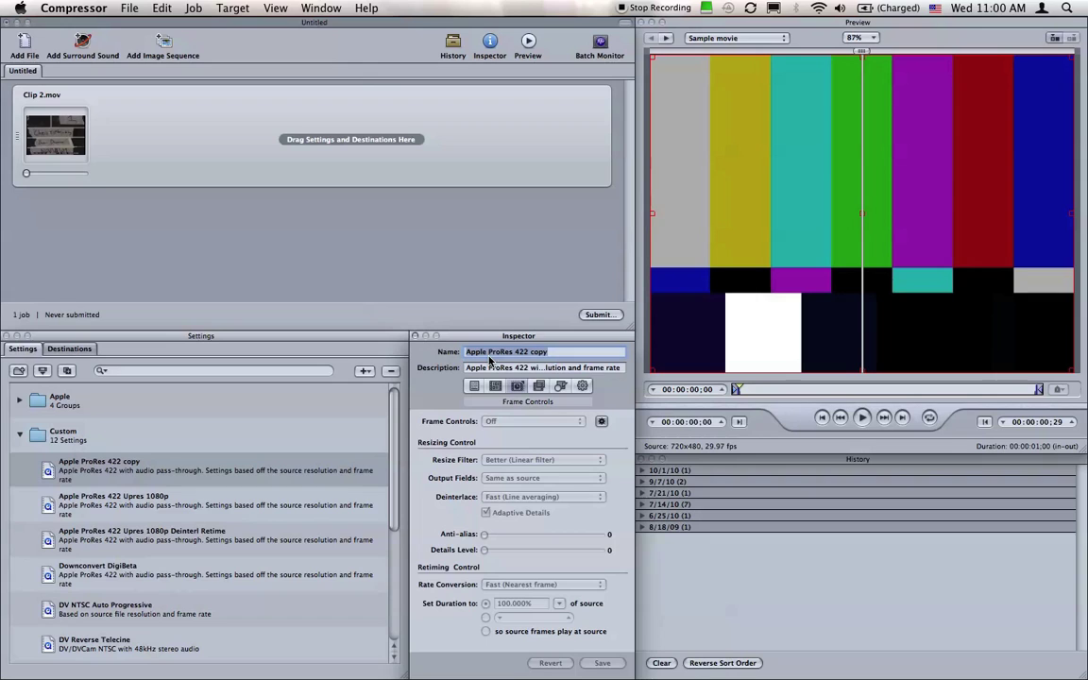
pyautogui.write('Rever')
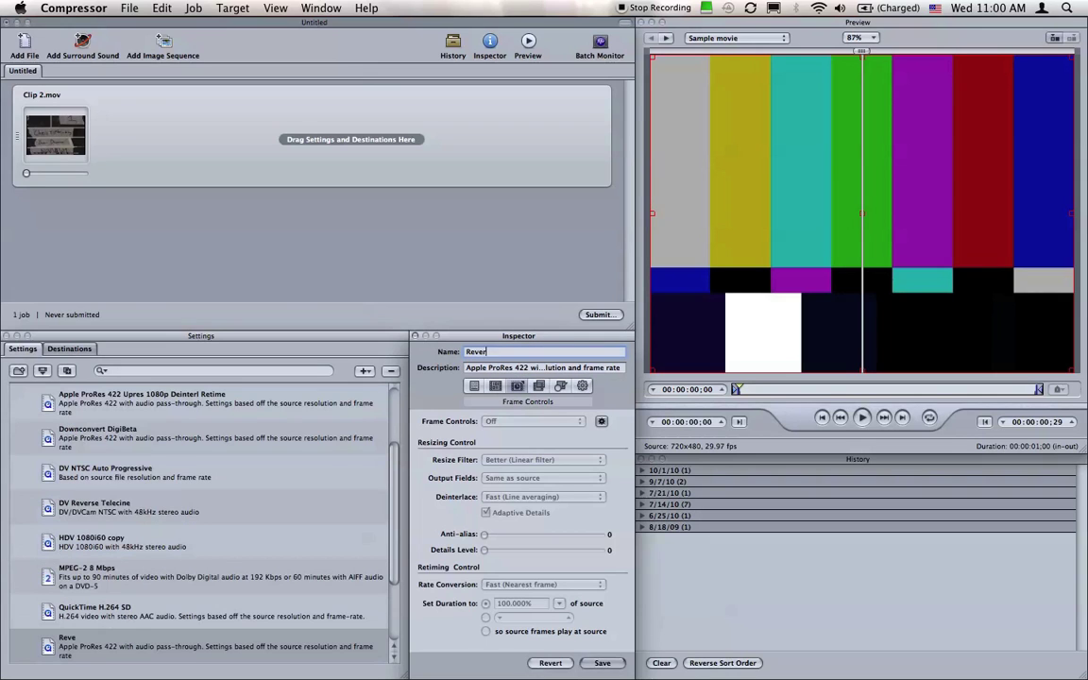
pyautogui.write('se Telecine')
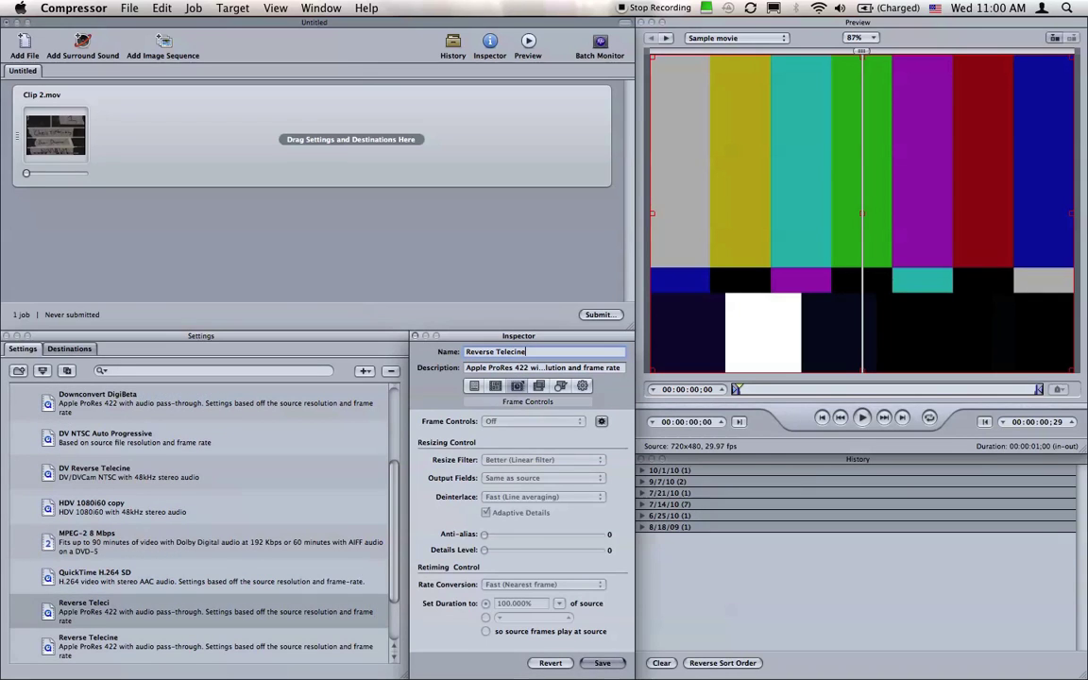
pyautogui.press('Tab')
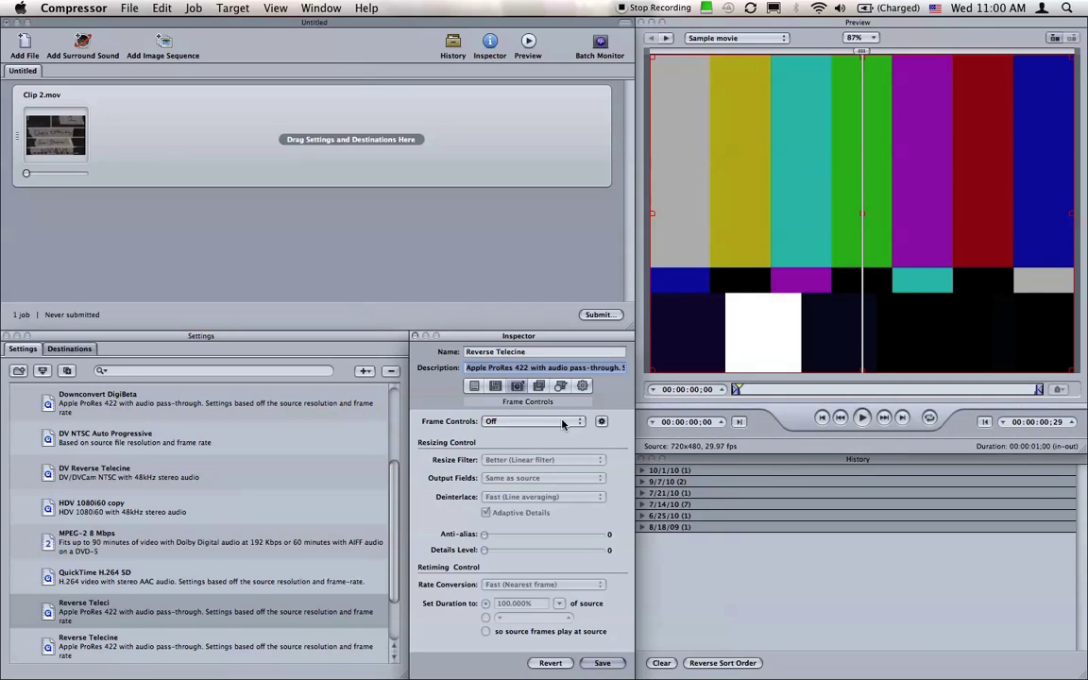
# - Turn Frame Controls on, set Output Fields to Progressive and Deinterlace to Reverse Telecine, then save
pyautogui.click(554, 421)
pyautogui.click(553, 435)
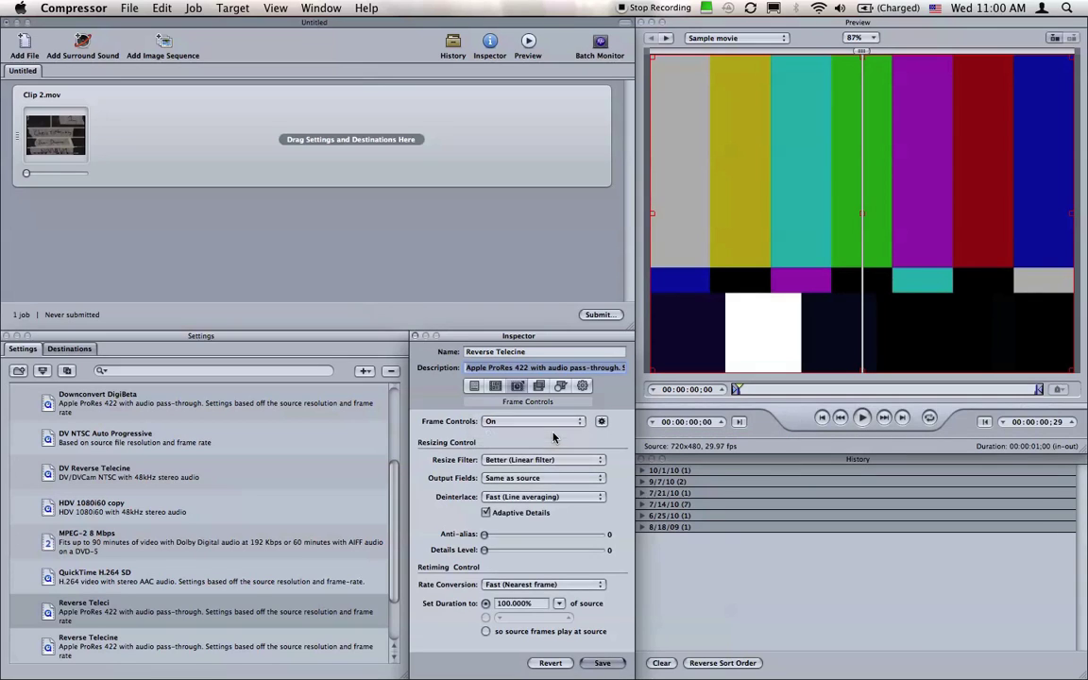
pyautogui.click(543, 478)
pyautogui.click(510, 489)
pyautogui.click(510, 497)
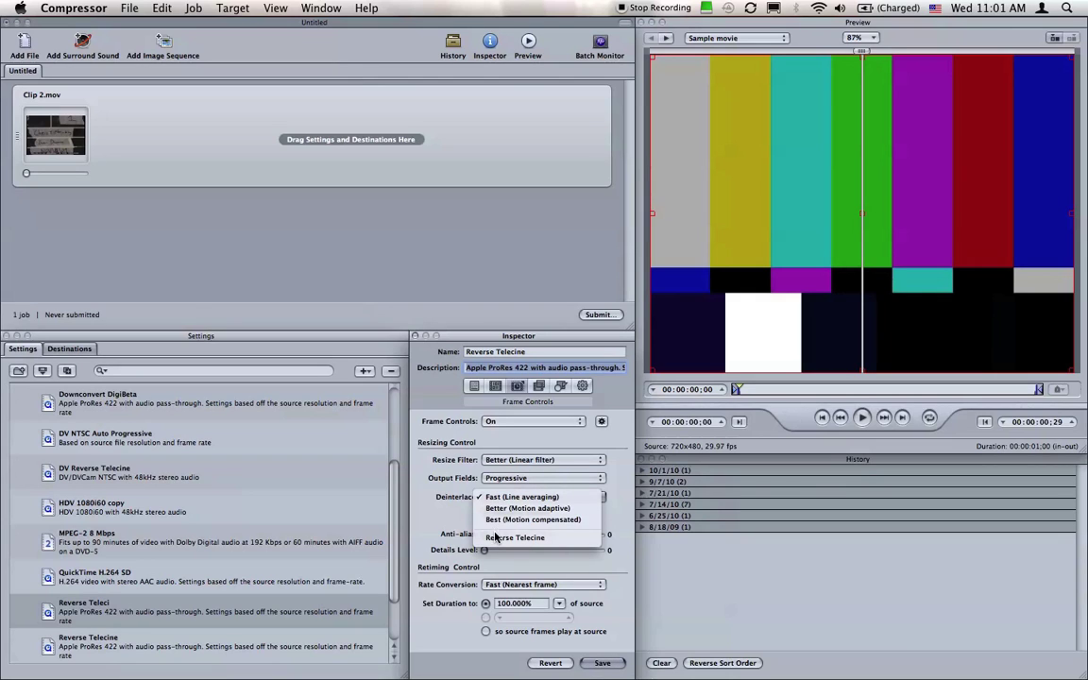
pyautogui.click(495, 537)
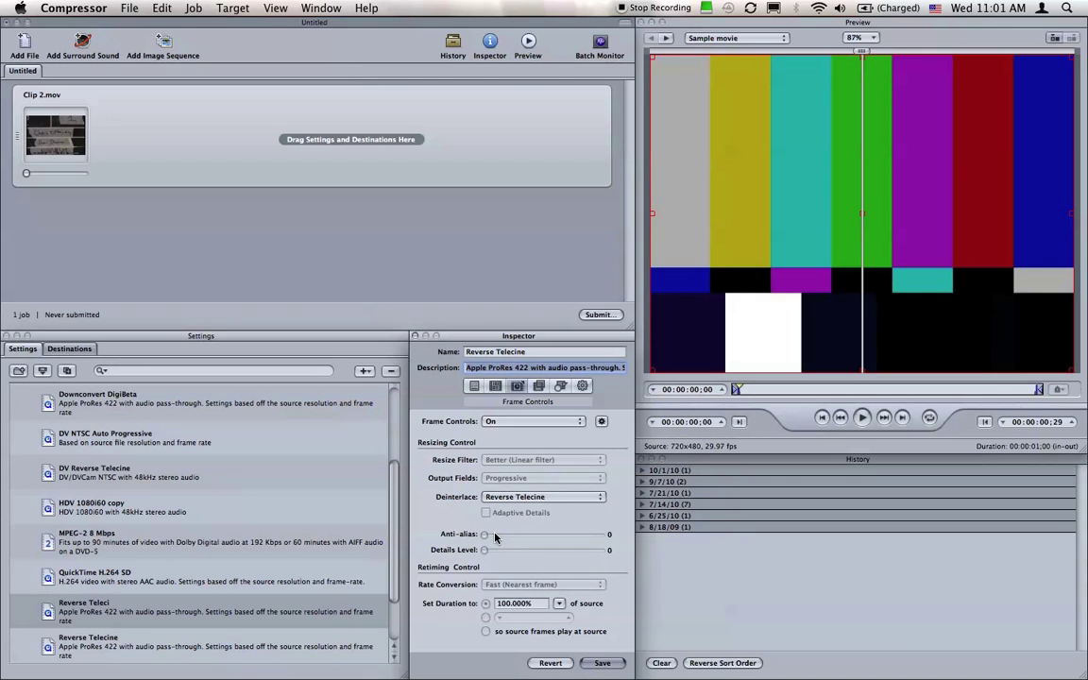
pyautogui.click(602, 663)
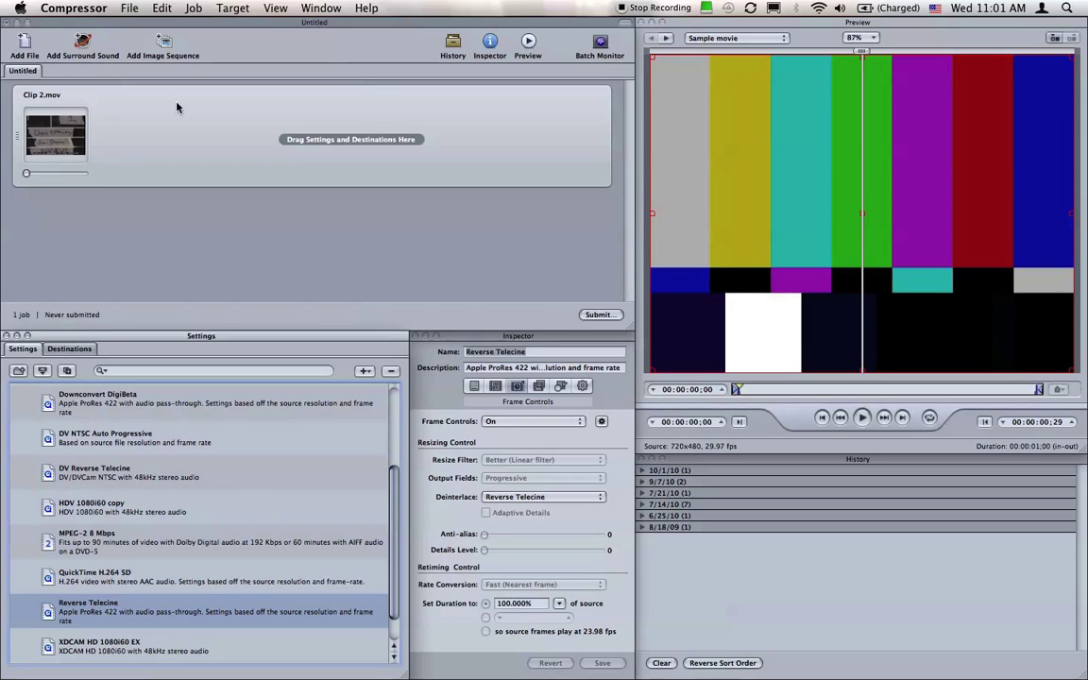
# - Cancel adding a file, then apply the Reverse Telecine setting to the Clip 2.mov job
pyautogui.click(28, 43)
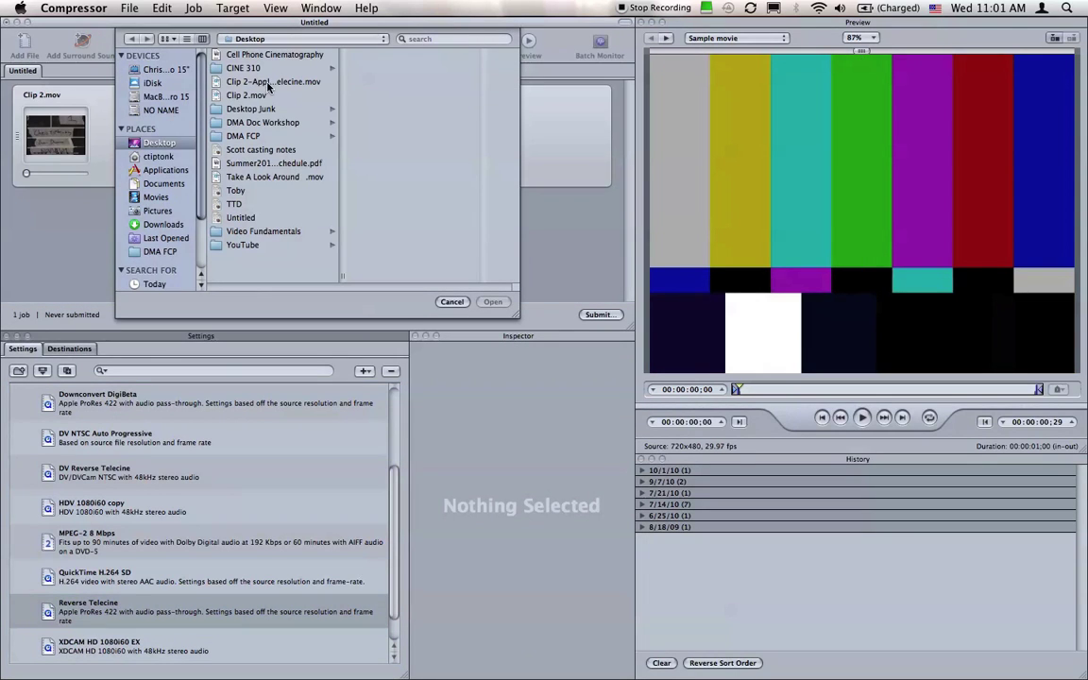
pyautogui.click(449, 302)
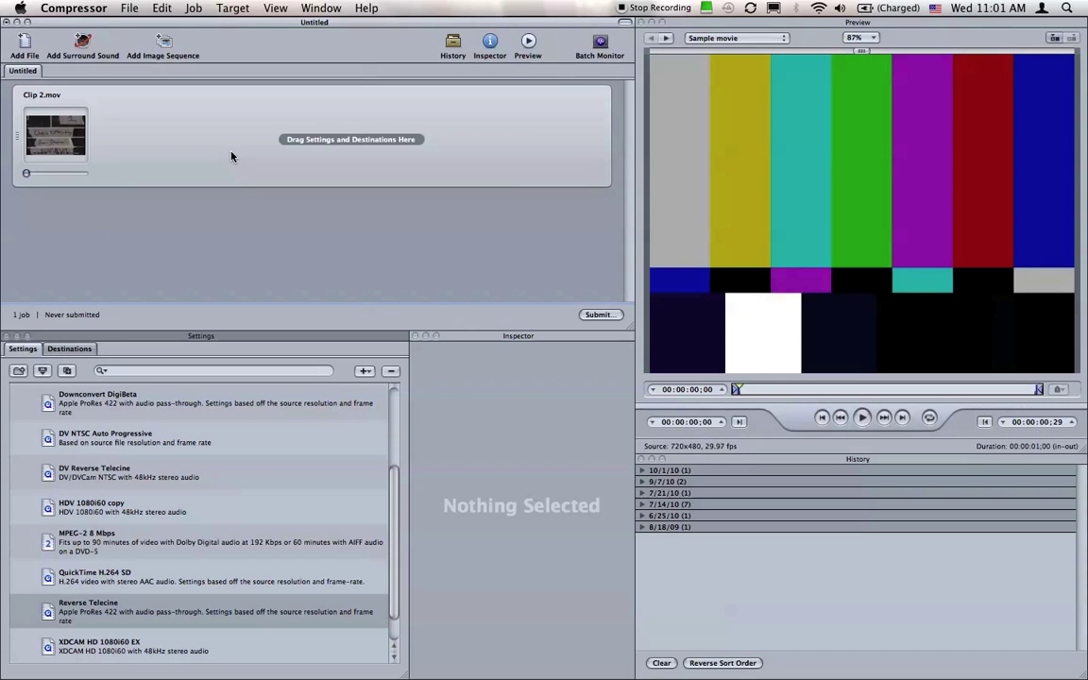
pyautogui.click(230, 156)
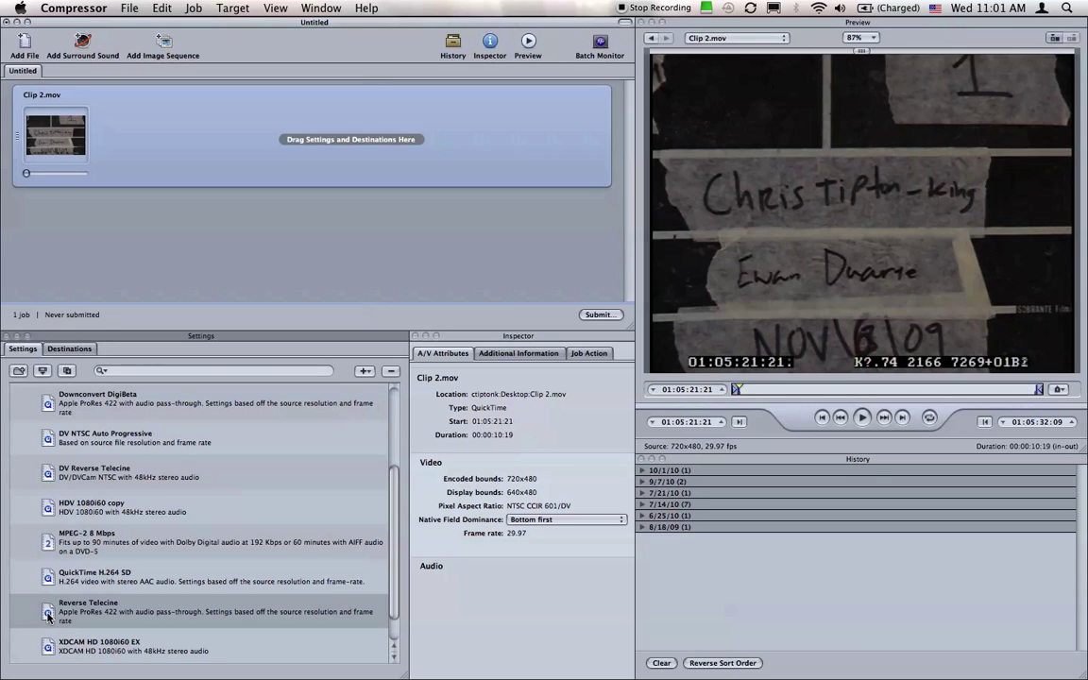
pyautogui.moveTo(49, 616); pyautogui.dragTo(270, 134)
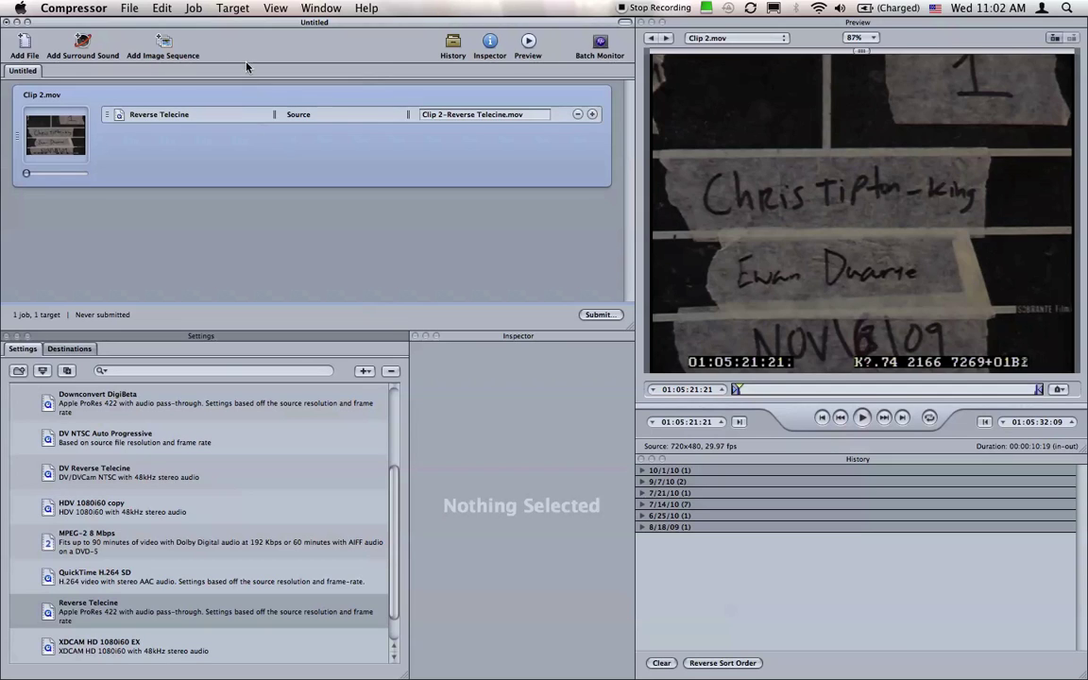
# - Keep the Source destination and submit the Clip 2 batch on This Computer at High priority
pyautogui.click(236, 8)
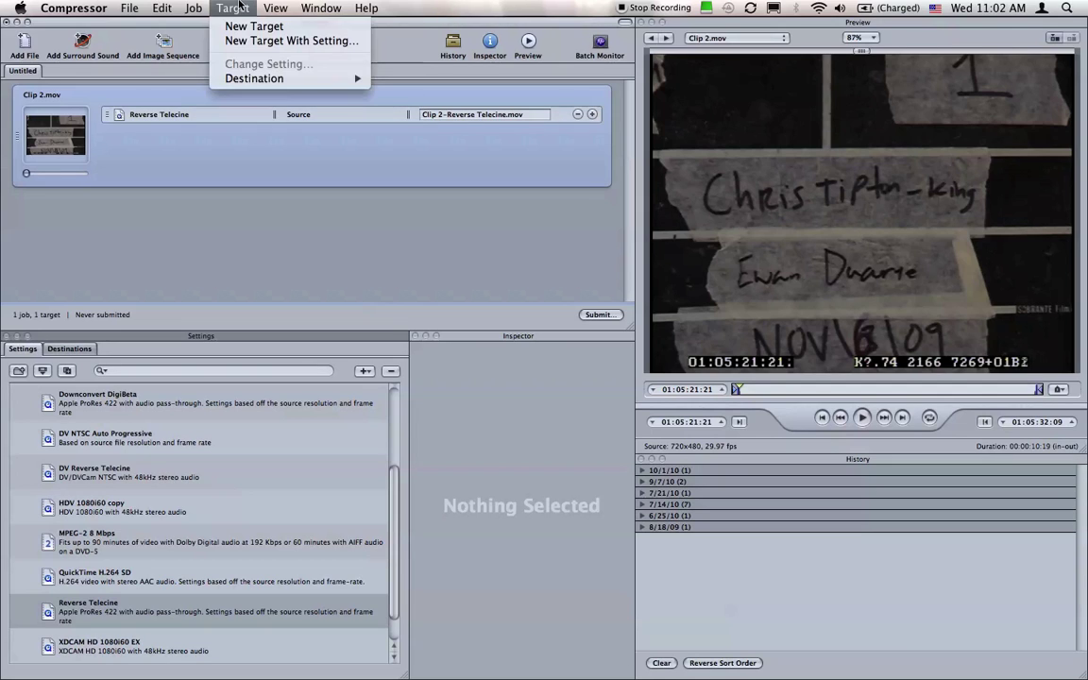
pyautogui.moveTo(225, 83)
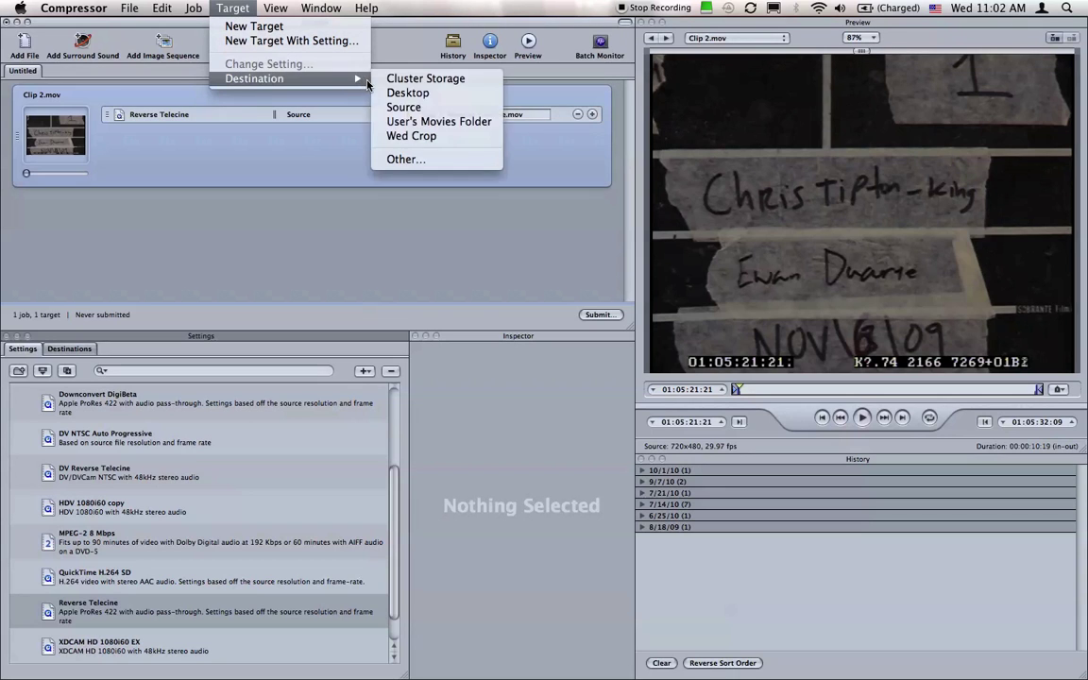
pyautogui.click(388, 159)
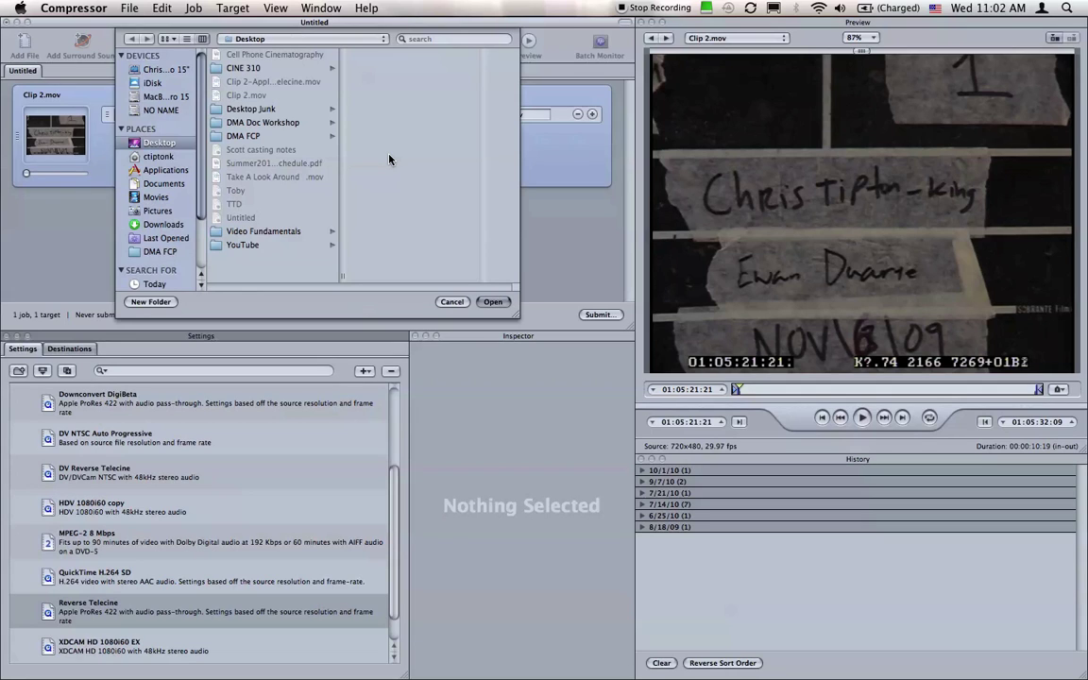
pyautogui.click(451, 302)
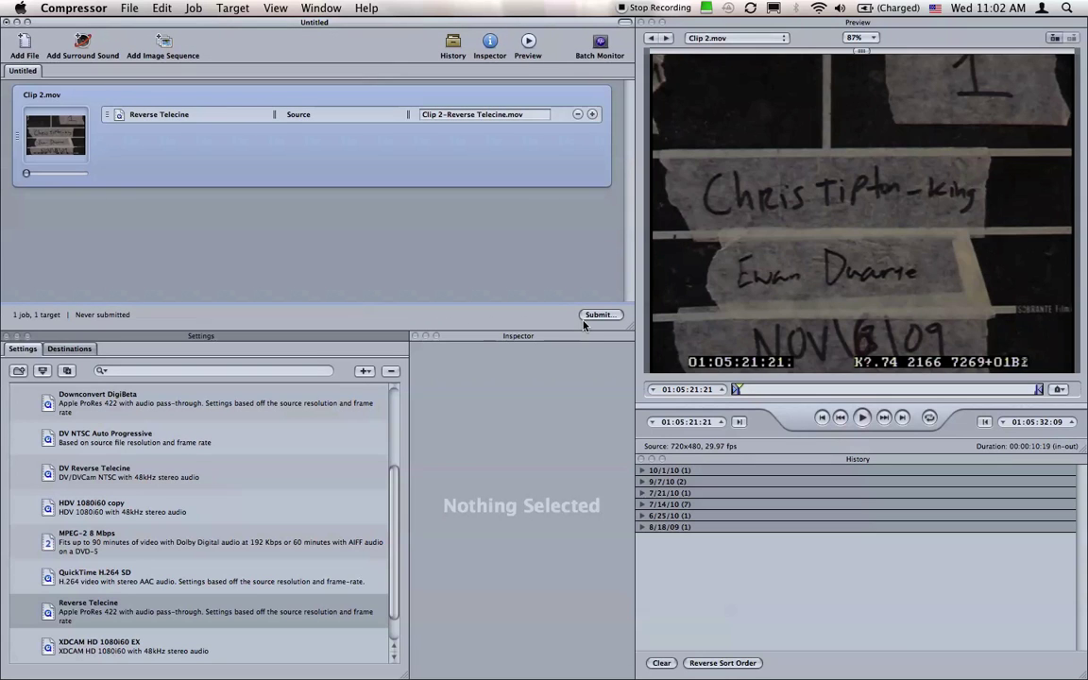
pyautogui.click(601, 317)
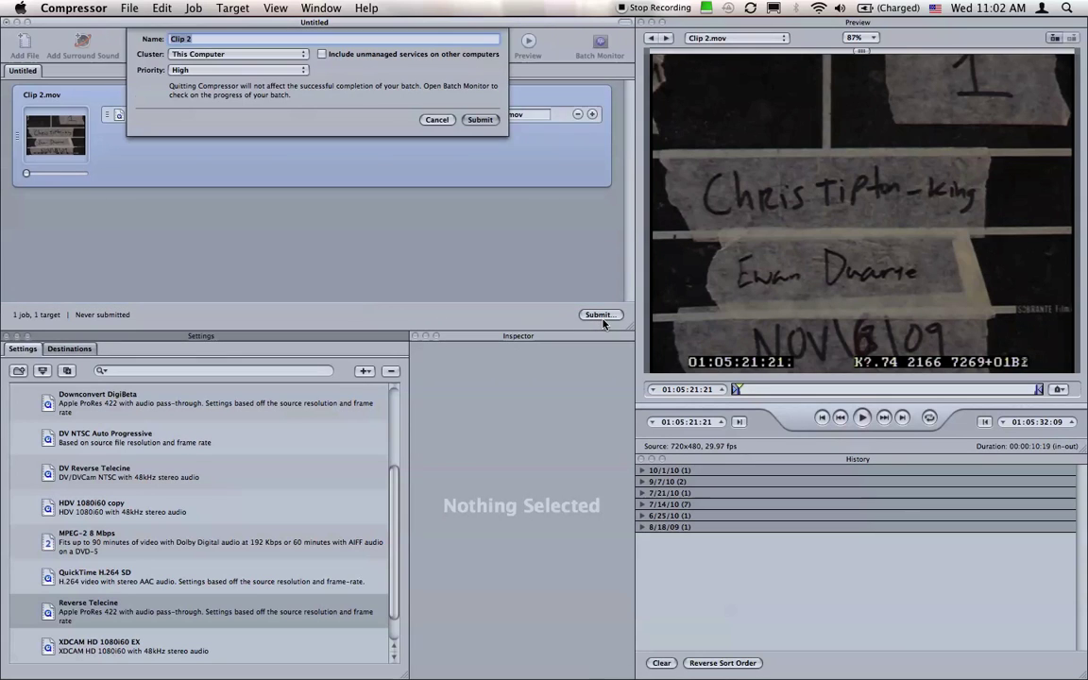
pyautogui.click(467, 128)
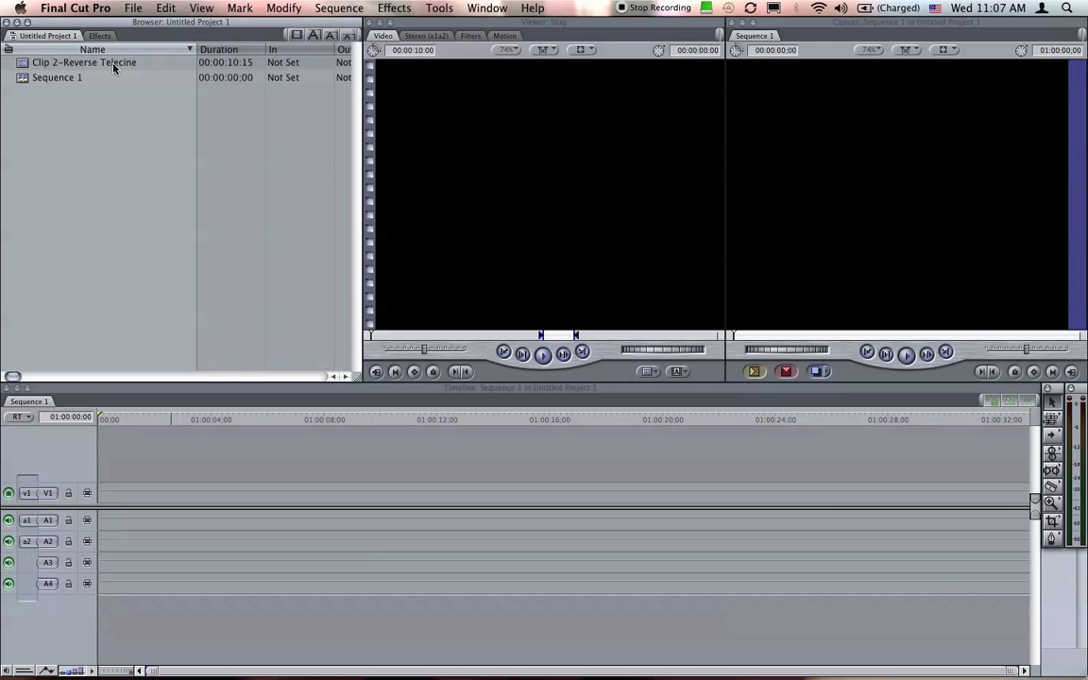
# - Put Clip 2-Reverse Telecine on V1, match sequence settings, and scrub to about 01:00:03:09
pyautogui.moveTo(113, 66); pyautogui.dragTo(108, 505)
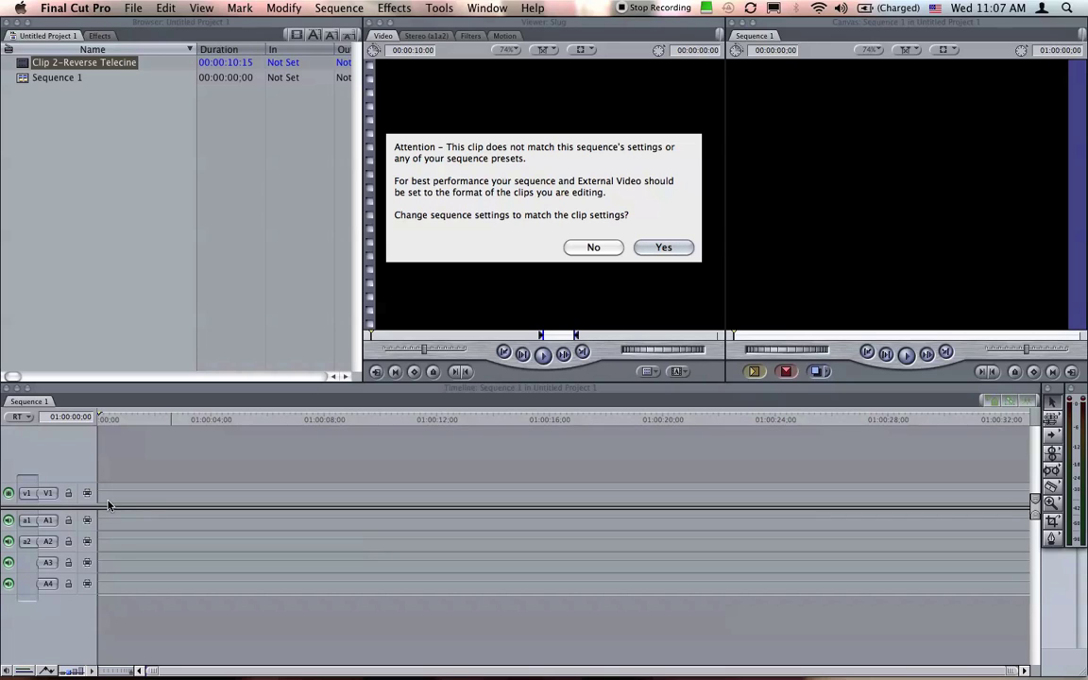
pyautogui.click(681, 247)
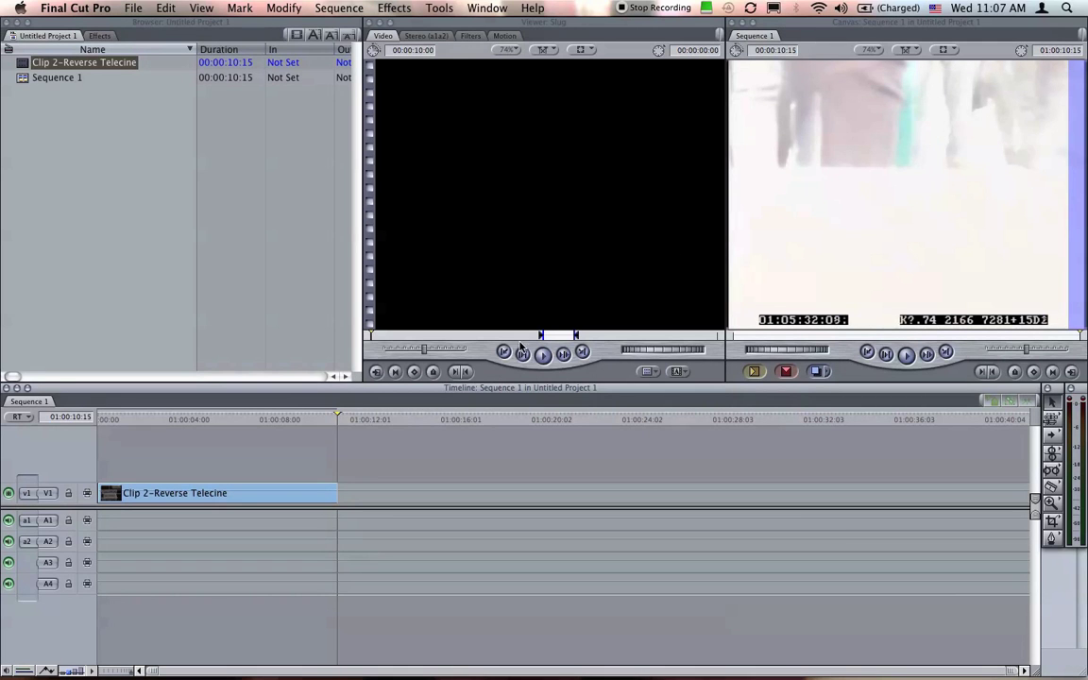
pyautogui.click(174, 420)
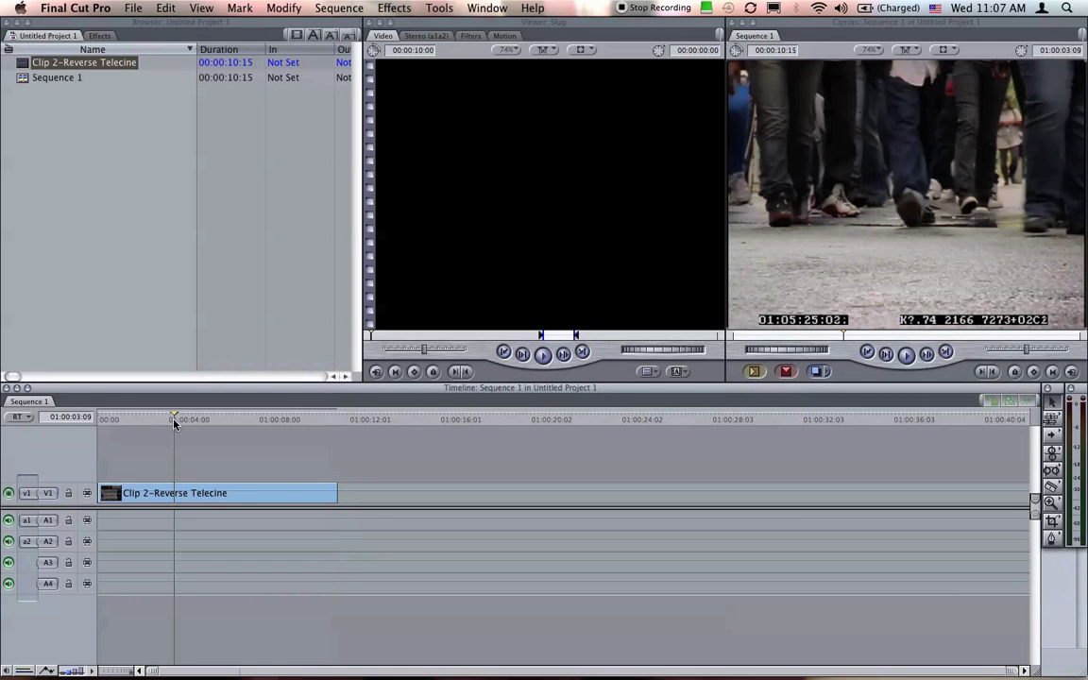